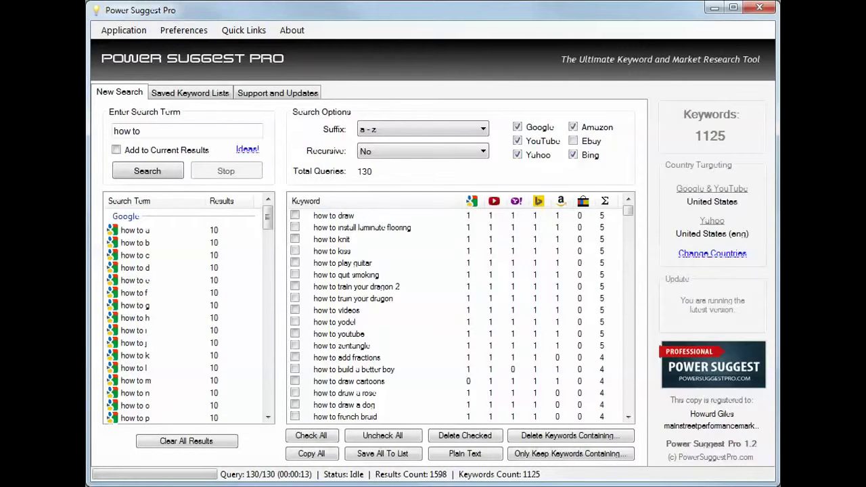
# Run a keyword search for "how to" and sort the results by the total column, highest totals first
pyautogui.moveTo(164, 130); pyautogui.dragTo(89, 131)
pyautogui.press('BackSpace')
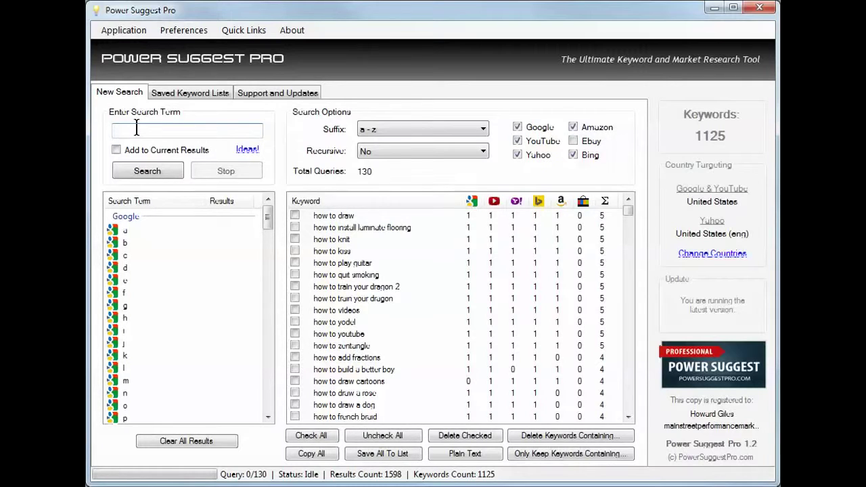
pyautogui.write('how to')
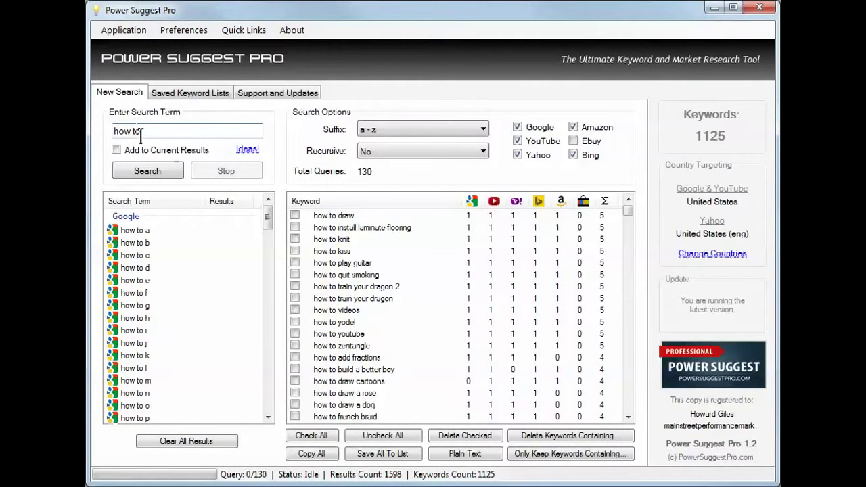
pyautogui.moveTo(151, 131); pyautogui.dragTo(114, 130)
pyautogui.click(163, 131)
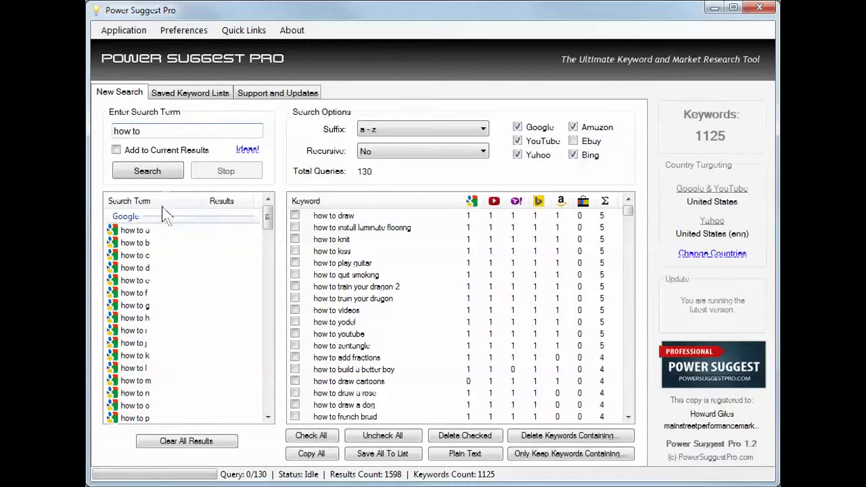
pyautogui.click(148, 171)
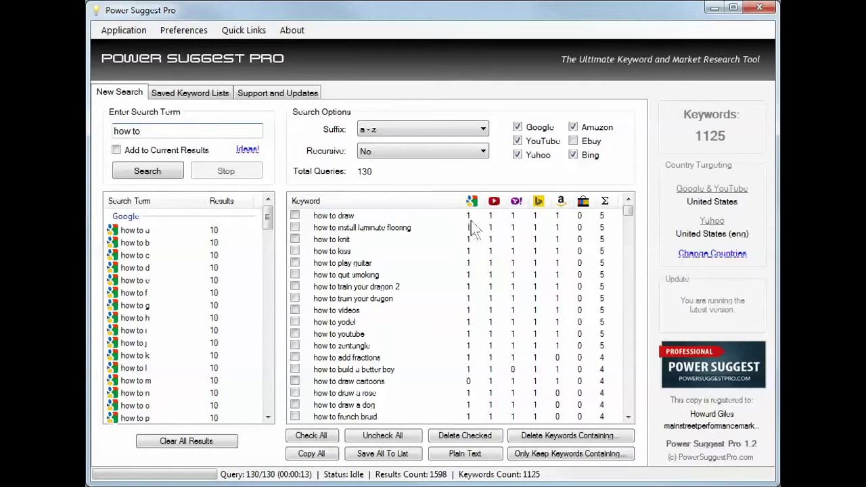
pyautogui.click(608, 203)
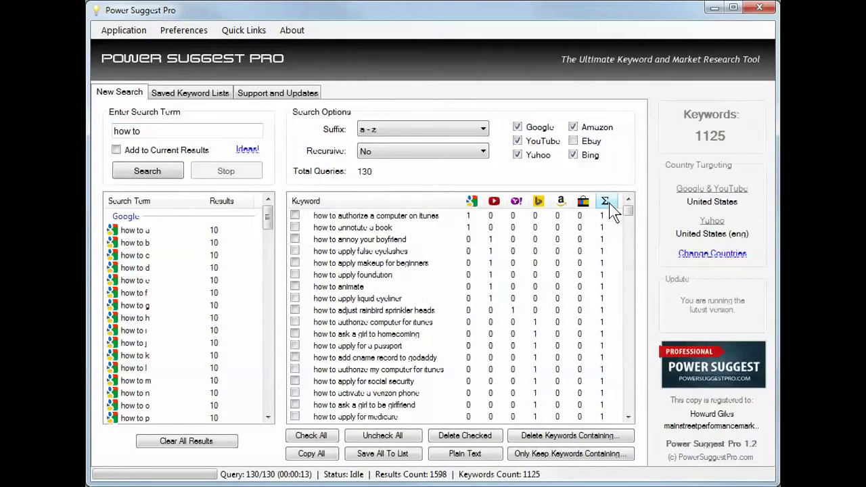
pyautogui.click(607, 203)
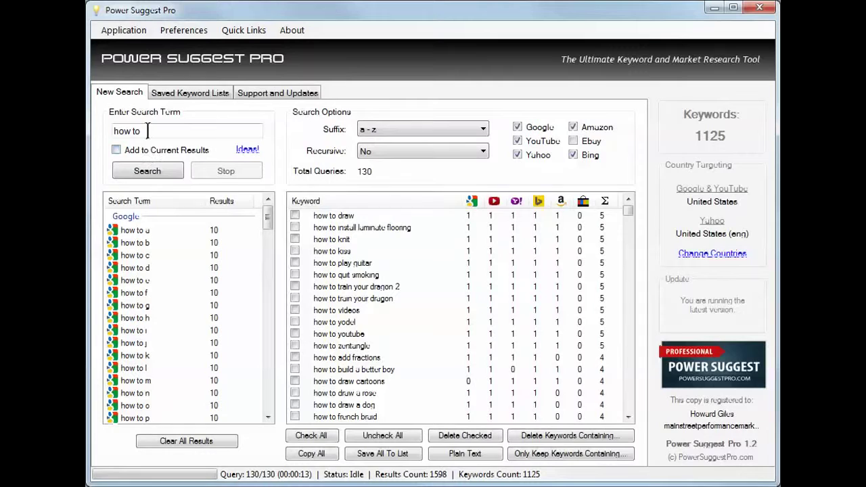
# Run a wildcard keyword search for "how to * at home"
pyautogui.moveTo(141, 131); pyautogui.dragTo(114, 131)
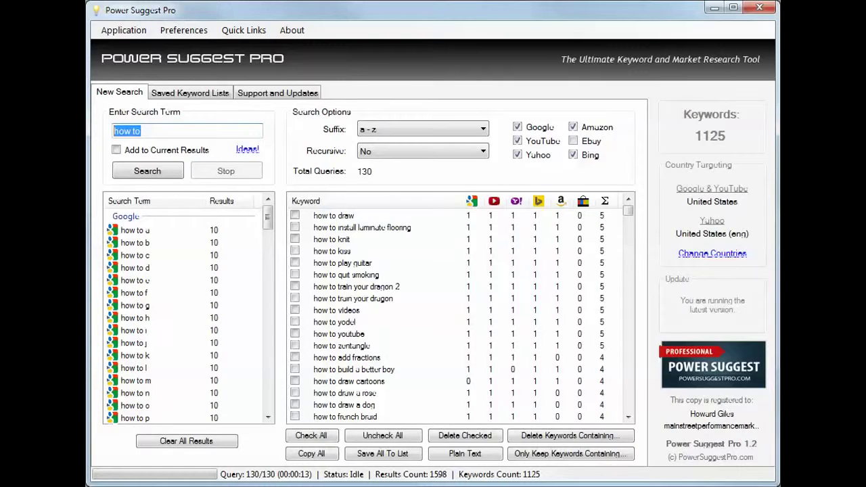
pyautogui.write('how to')
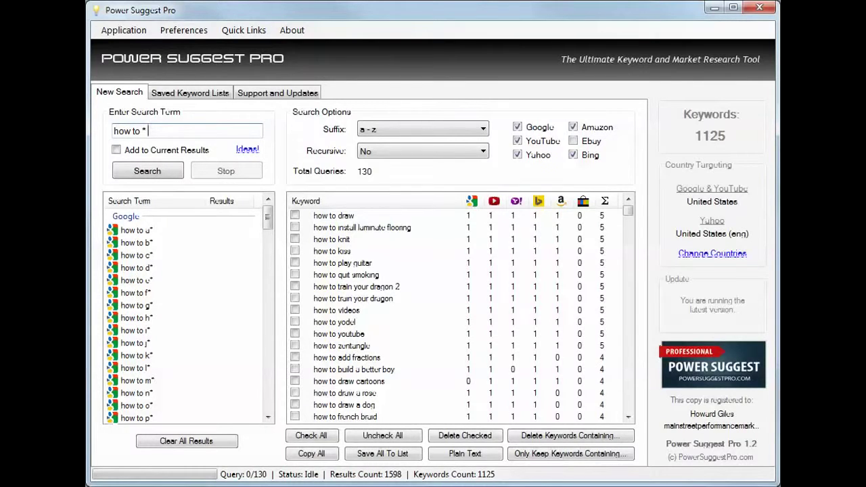
pyautogui.write('at home')
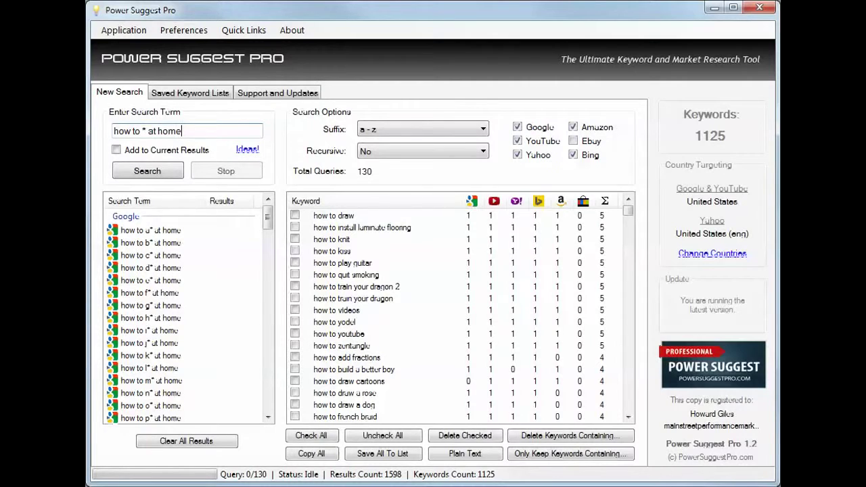
pyautogui.click(152, 174)
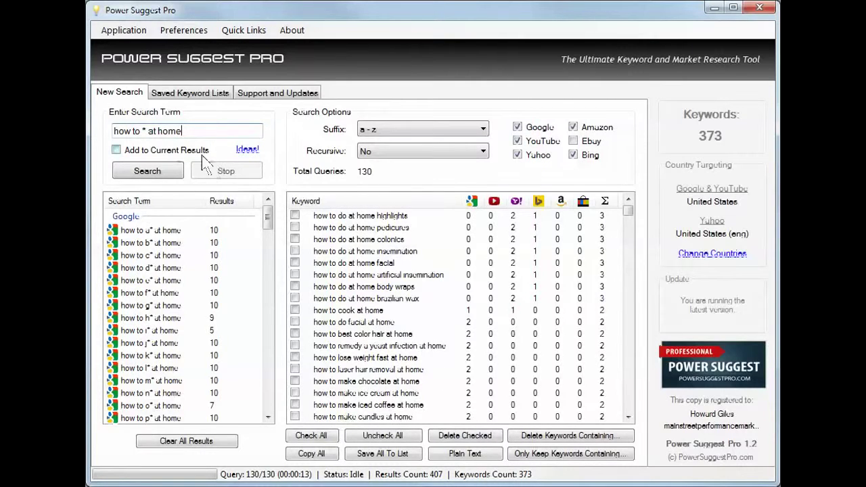
# Change the search term to "how to make money" and run the keyword search
pyautogui.moveTo(190, 130); pyautogui.dragTo(141, 128)
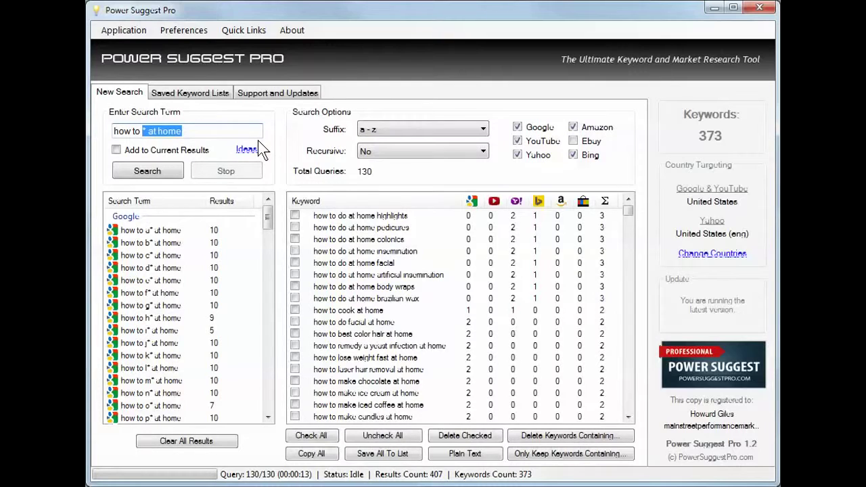
pyautogui.write('make money')
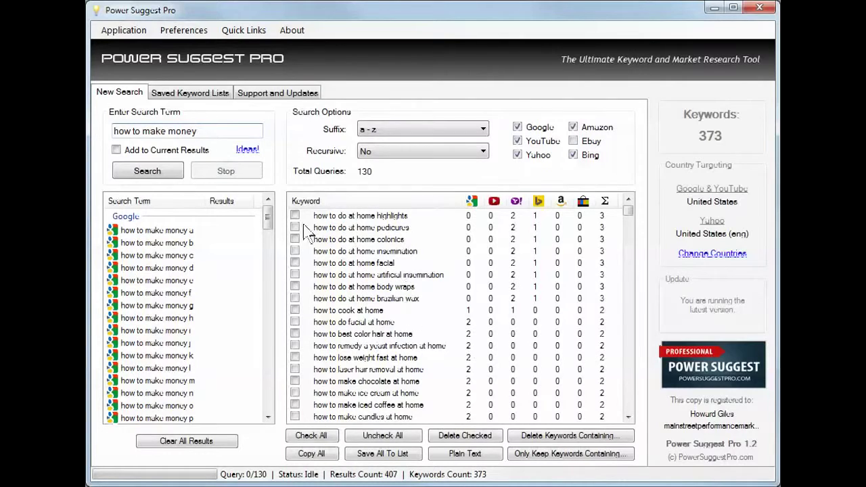
pyautogui.moveTo(209, 131); pyautogui.dragTo(114, 136)
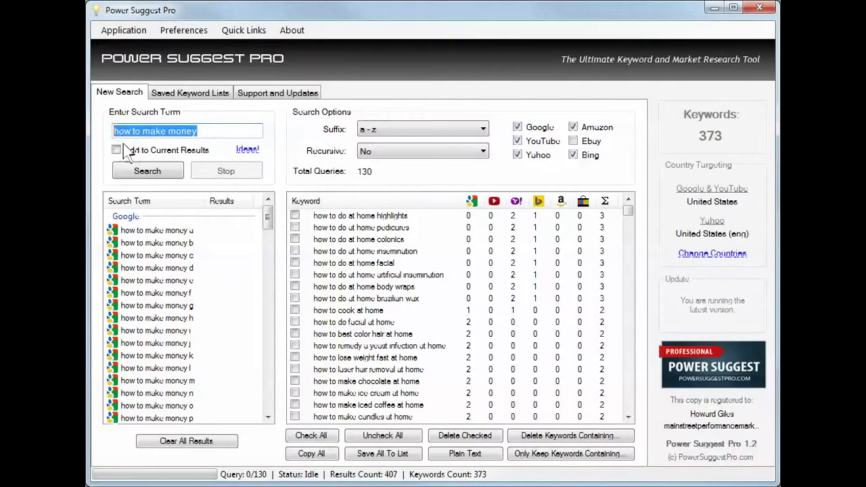
pyautogui.click(218, 132)
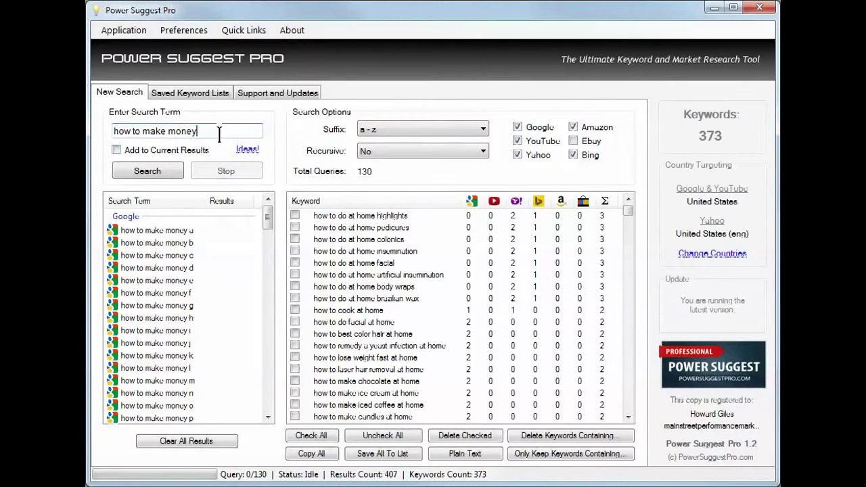
pyautogui.click(158, 170)
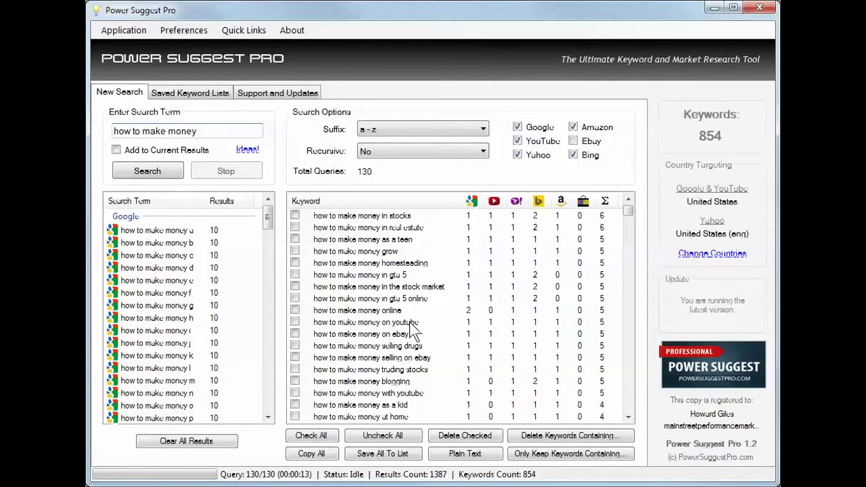
pyautogui.moveTo(205, 131); pyautogui.dragTo(115, 132)
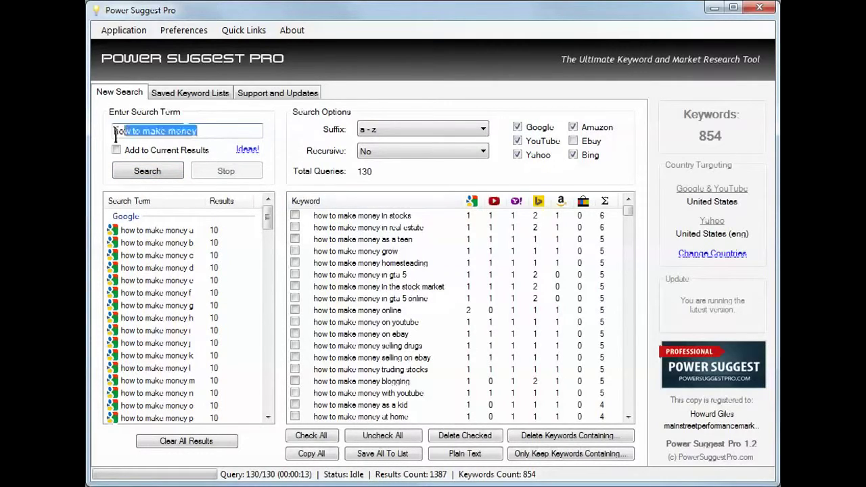
pyautogui.write('affliate')
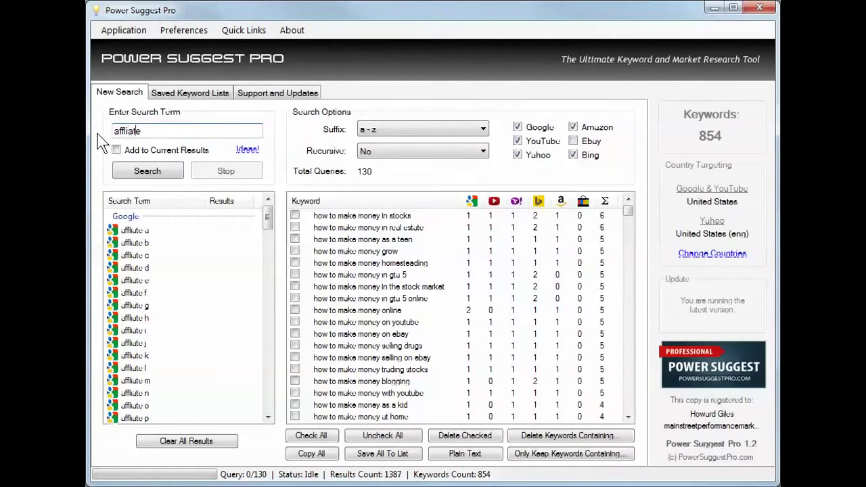
pyautogui.press('BackSpace')
pyautogui.press('BackSpace')
pyautogui.press('BackSpace')
pyautogui.press('BackSpace')
pyautogui.press('BackSpace')
pyautogui.press('BackSpace')
pyautogui.press('BackSpace')
pyautogui.press('BackSpace')
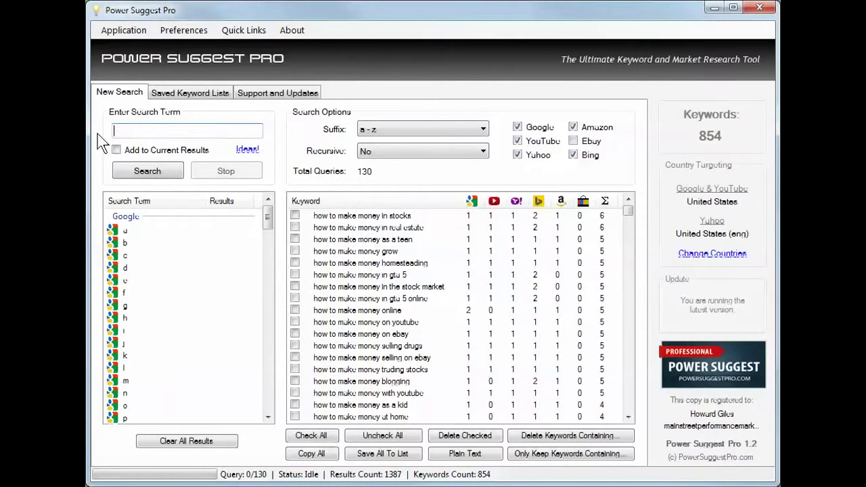
# Run a keyword search for "affiliate marketing"
pyautogui.write('affiliat')
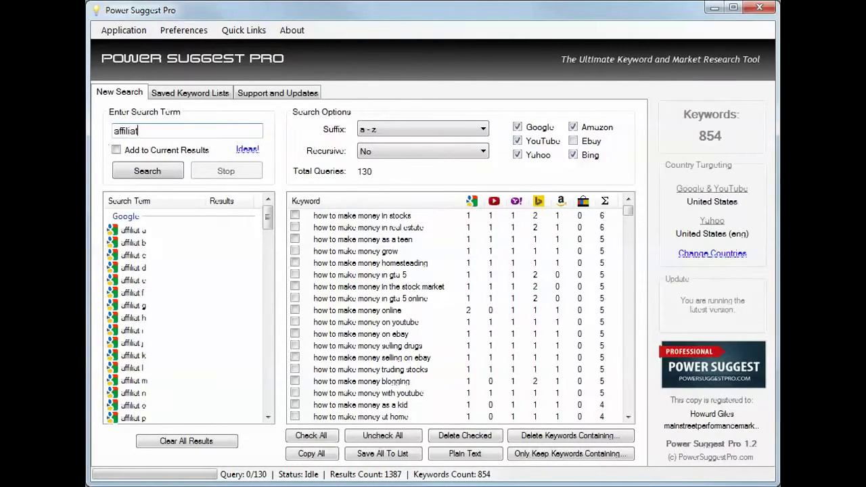
pyautogui.write('e marketing')
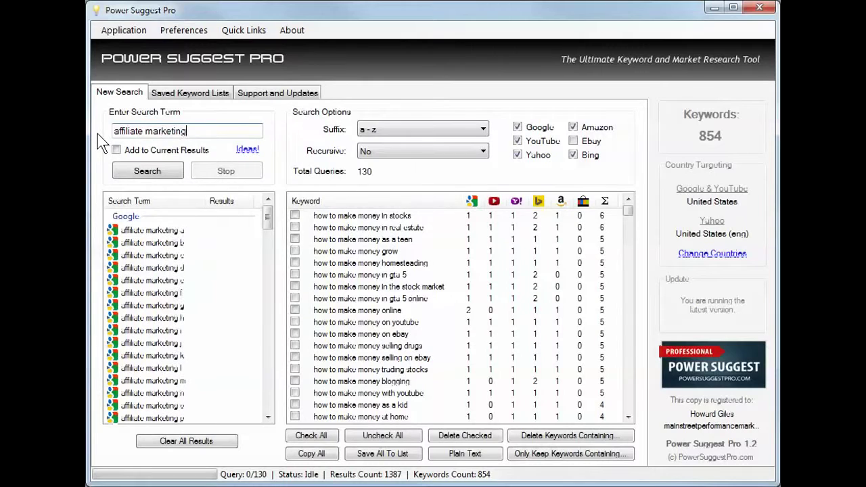
pyautogui.click(148, 172)
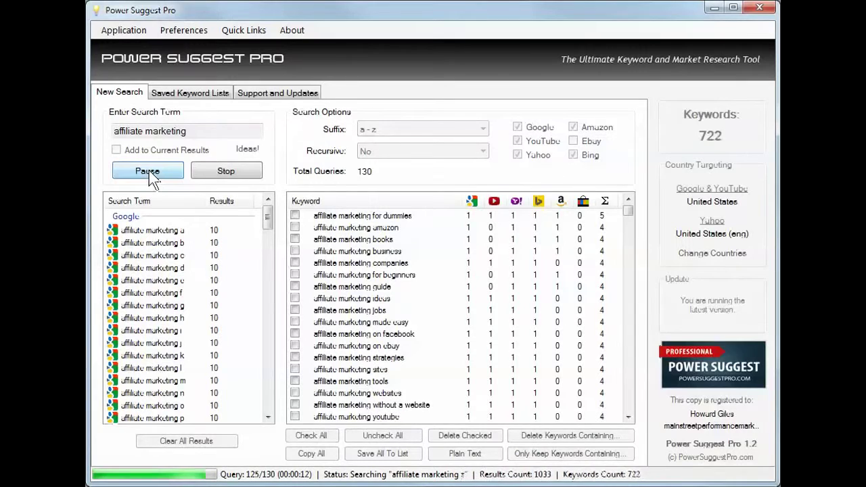
# Run a new search on the result keyword "affiliate marketing for beginners"
pyautogui.click(356, 277)
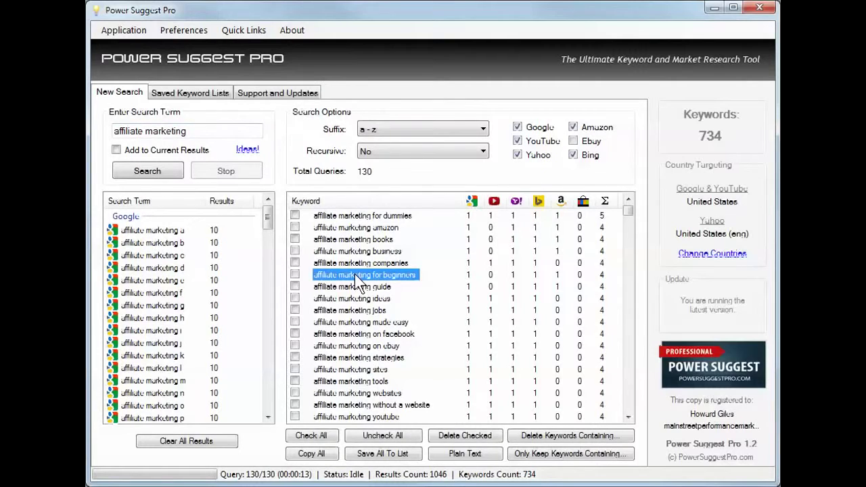
pyautogui.rightClick(354, 274)
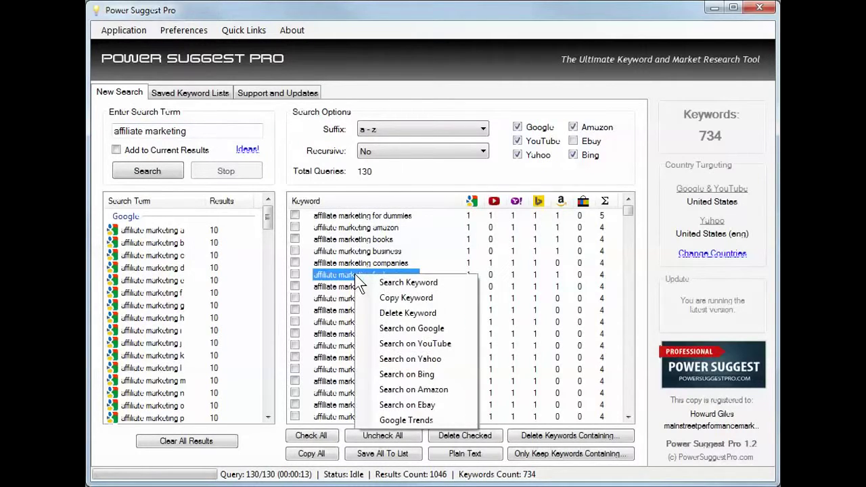
pyautogui.click(407, 283)
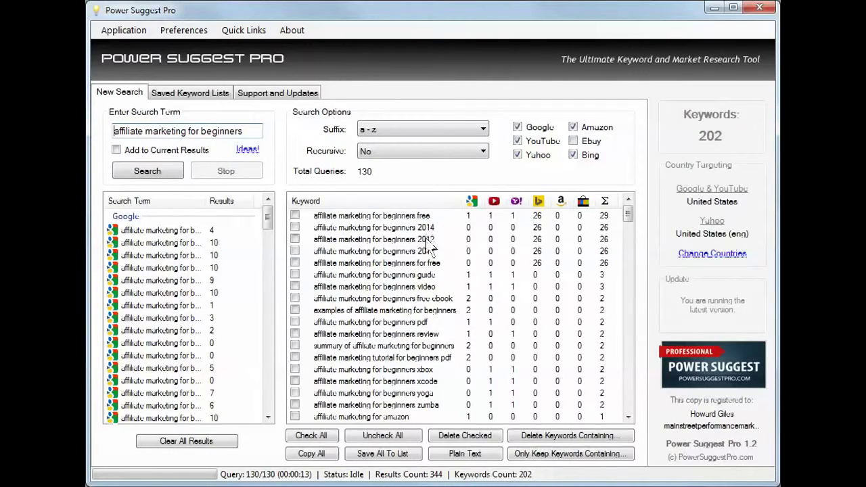
# Drill down further by running a search on the result keyword "affiliate marketing for beginners free"
pyautogui.click(425, 277)
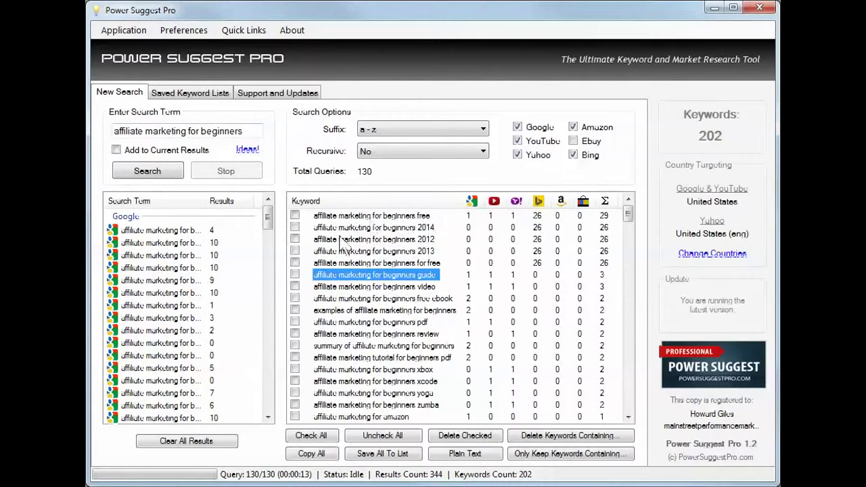
pyautogui.click(409, 217)
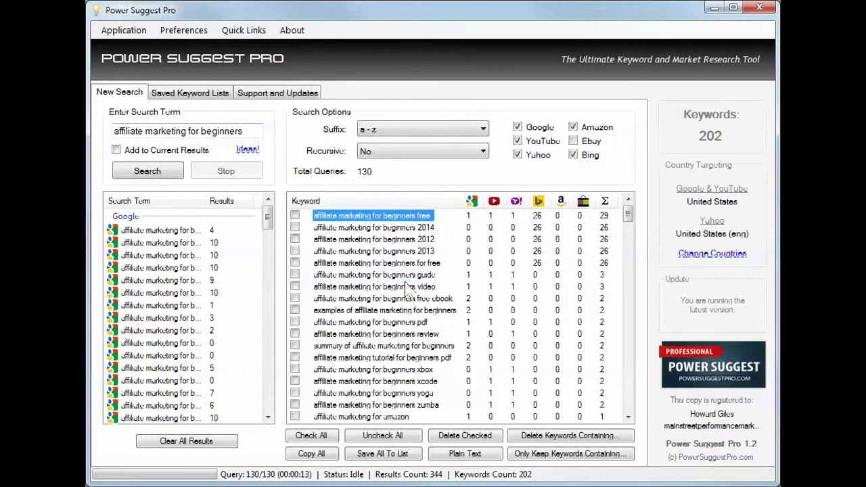
pyautogui.rightClick(402, 224)
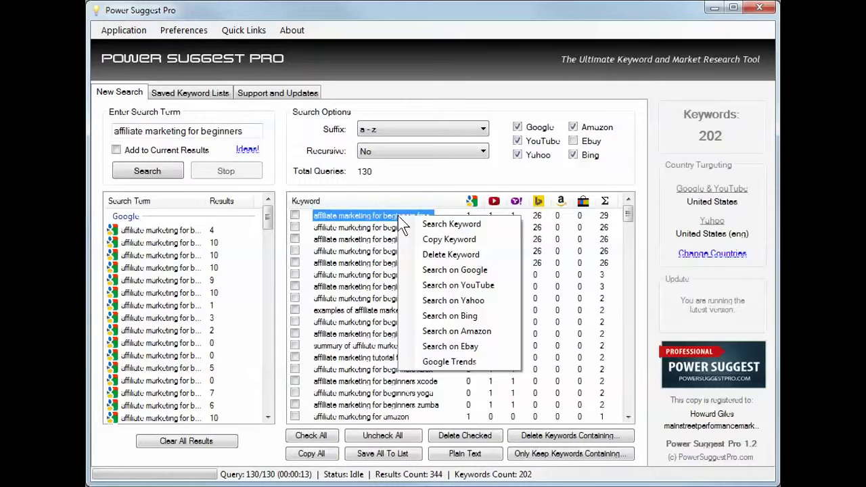
pyautogui.click(442, 227)
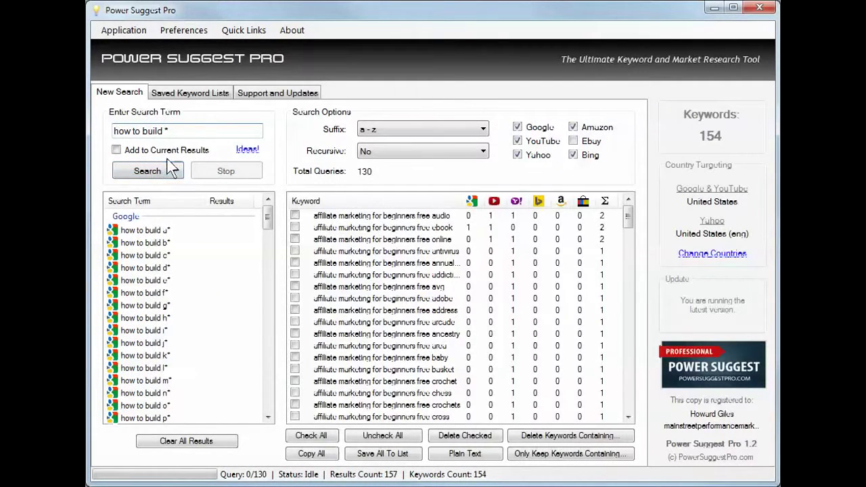
# Run a wildcard keyword search for "how to build *"
pyautogui.moveTo(189, 131); pyautogui.dragTo(95, 131)
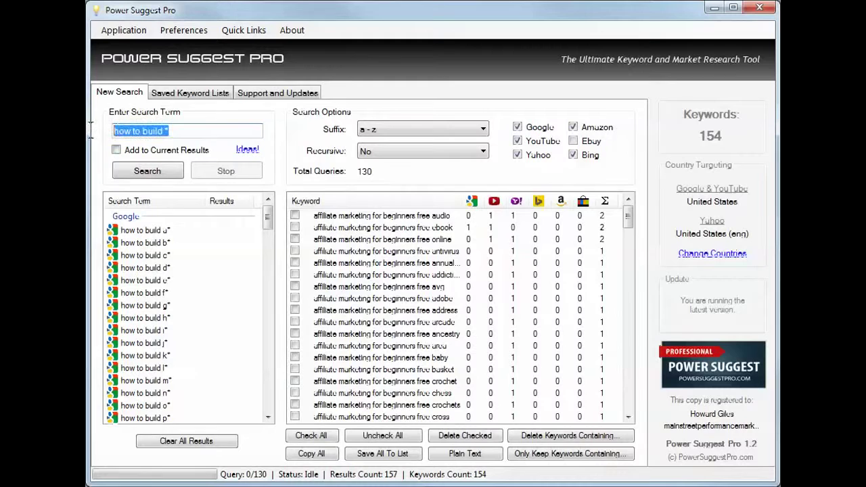
pyautogui.click(168, 172)
pyautogui.click(155, 177)
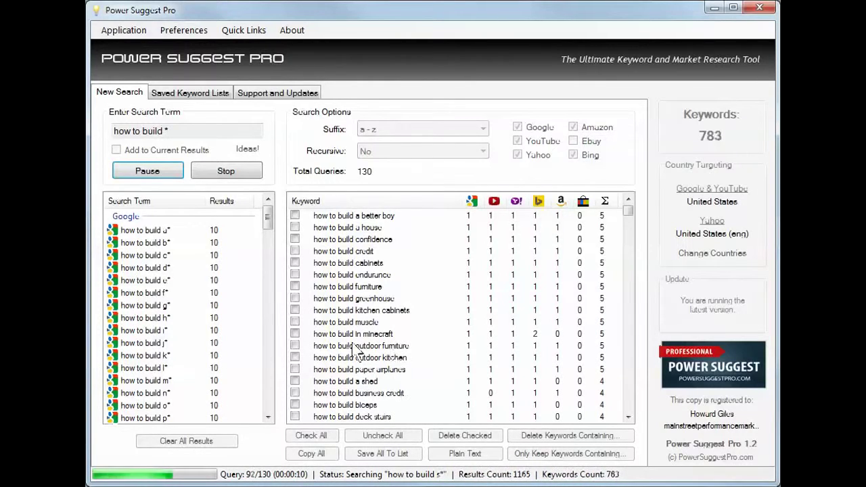
# Look through the "how to build" keywords, highlighting the muscle, greenhouse and furniture entries in the results
pyautogui.click(359, 324)
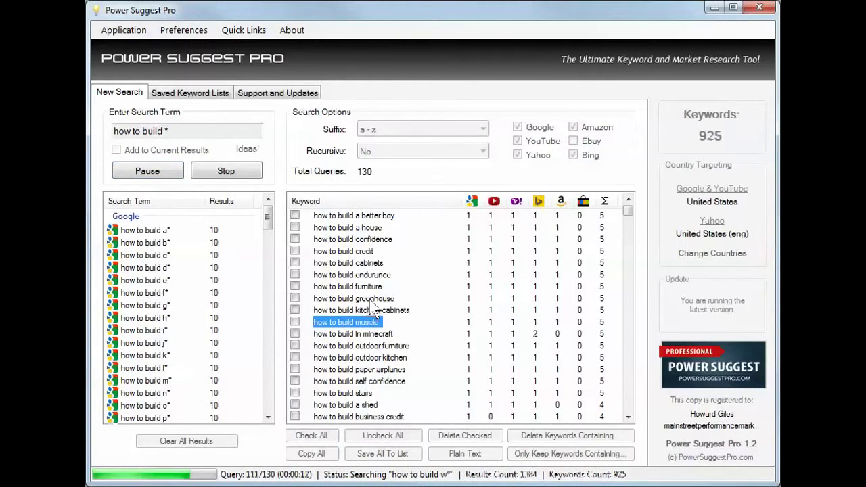
pyautogui.click(371, 300)
pyautogui.click(372, 287)
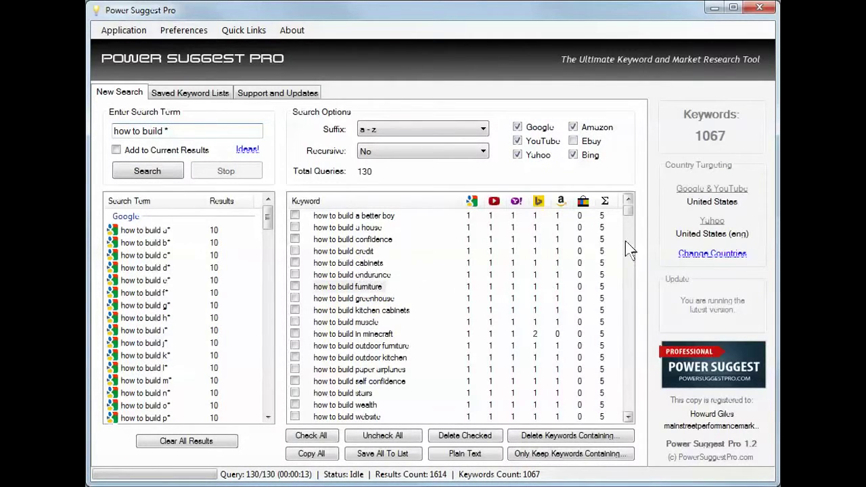
pyautogui.moveTo(628, 216)
pyautogui.mouseDown()
pyautogui.moveTo(629, 414)
pyautogui.moveTo(630, 203)
pyautogui.mouseUp()
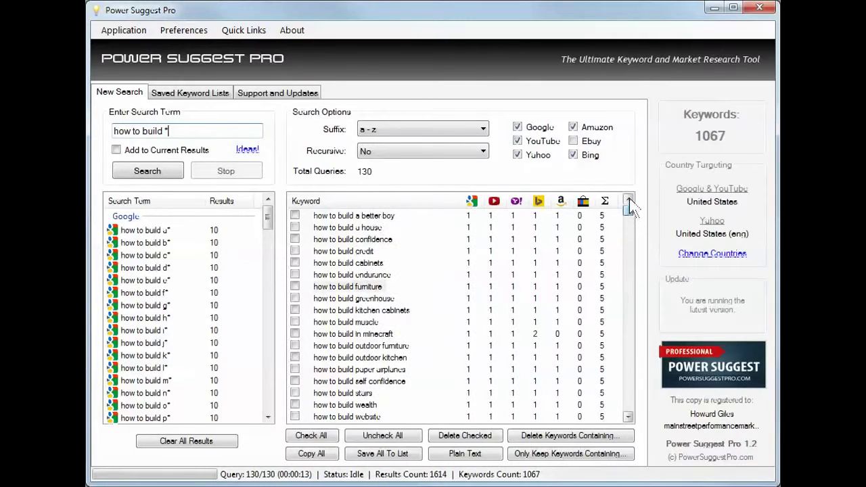